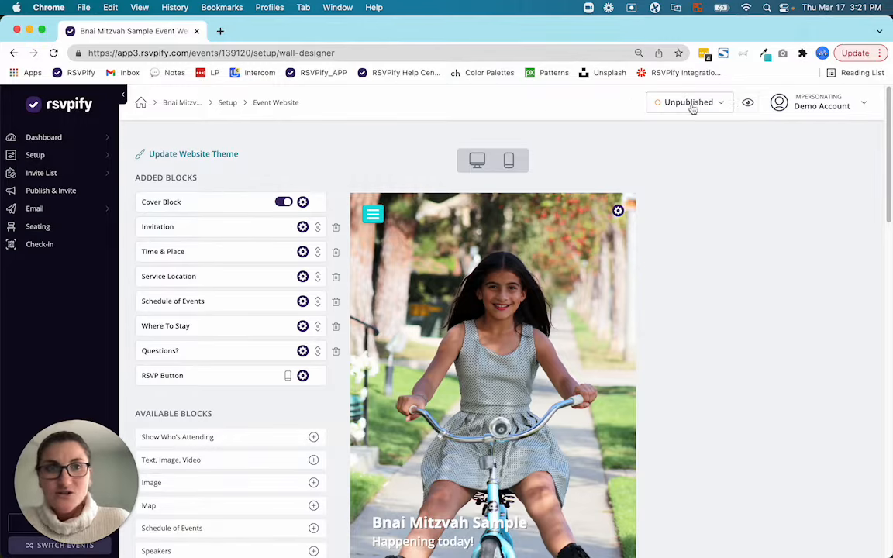
Step: Preview the event website, look through its cover, invitation and schedule sections beside the RSVP form, and close the preview
{"action": "left_click", "coordinate": [745, 104]}
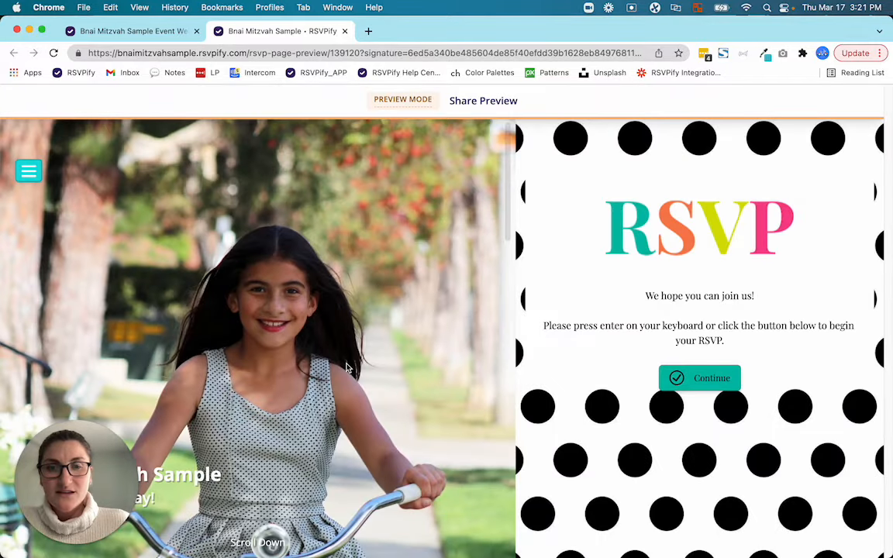
{"action": "scroll", "coordinate": [311, 326], "scroll_direction": "down", "scroll_amount": 15}
{"action": "scroll", "coordinate": [311, 325], "scroll_direction": "up", "scroll_amount": 12}
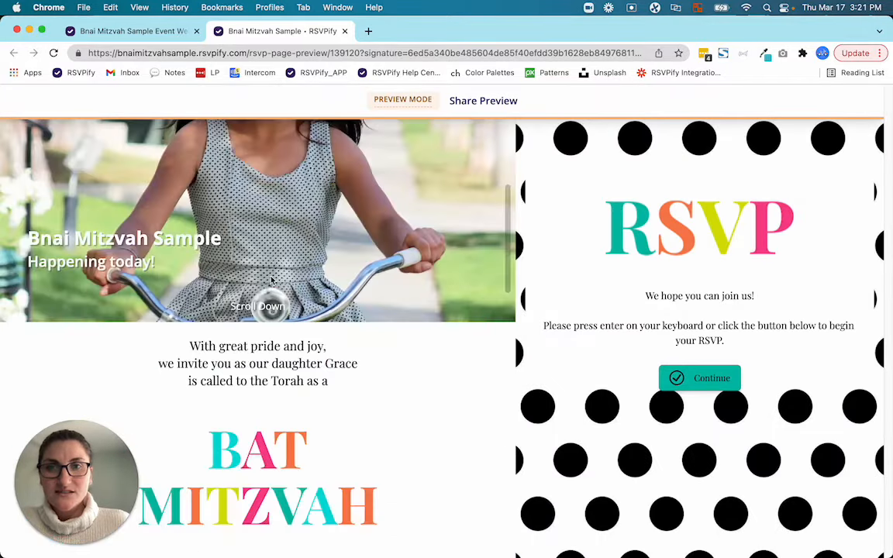
{"action": "scroll", "coordinate": [325, 415], "scroll_direction": "up", "scroll_amount": 3}
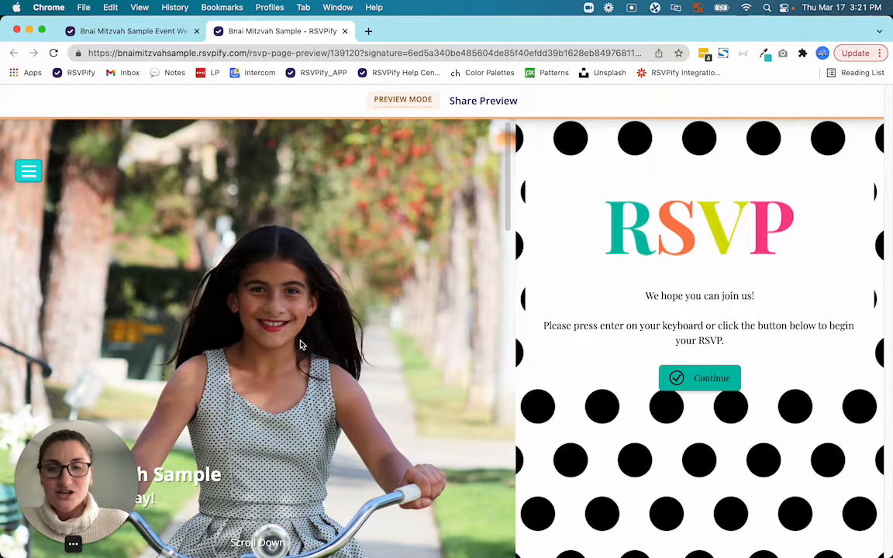
{"action": "scroll", "coordinate": [331, 363], "scroll_direction": "down", "scroll_amount": 8}
{"action": "scroll", "coordinate": [331, 363], "scroll_direction": "down", "scroll_amount": 4}
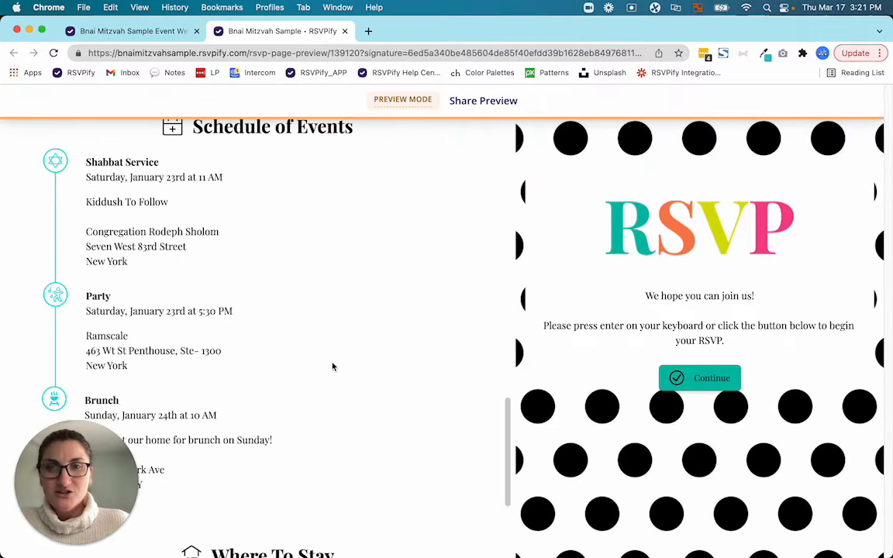
{"action": "scroll", "coordinate": [333, 364], "scroll_direction": "up", "scroll_amount": 12}
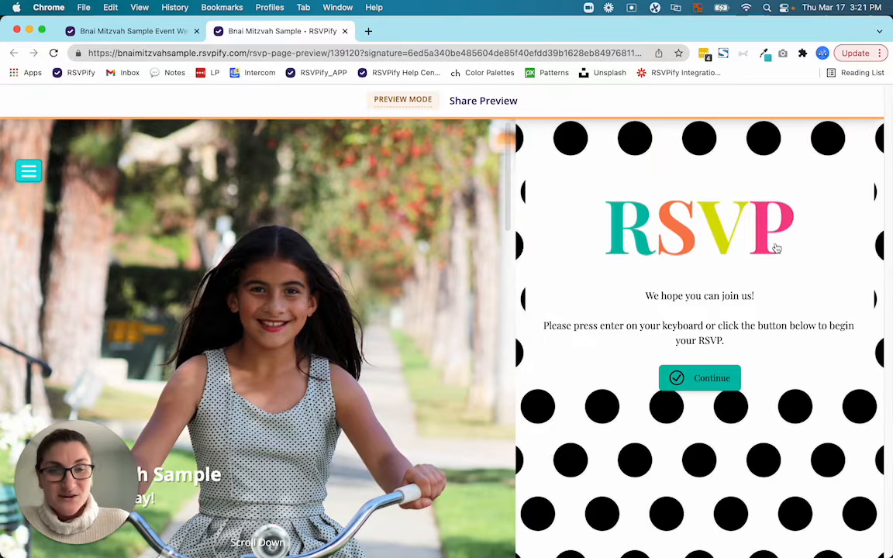
{"action": "left_click", "coordinate": [346, 31]}
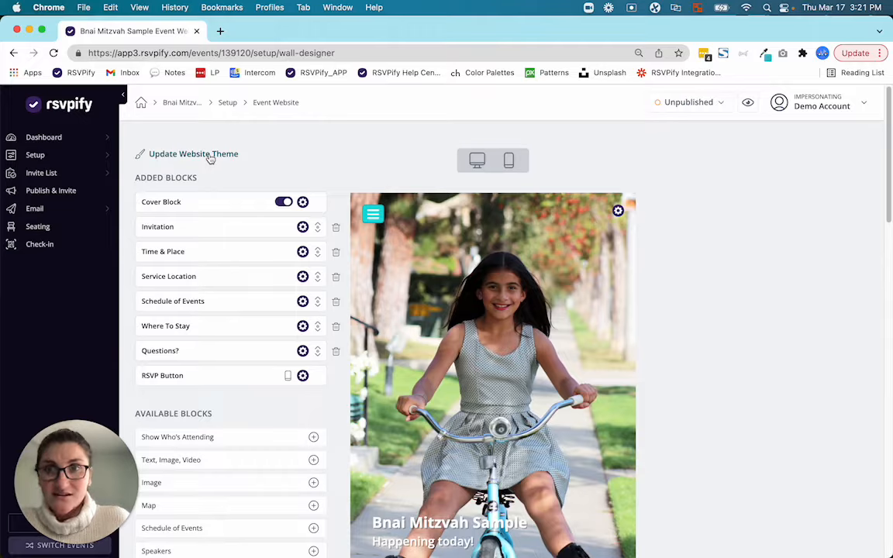
Step: Set the website theme's accent color to the teal 21B6B6 and save the theme
{"action": "left_click", "coordinate": [208, 155]}
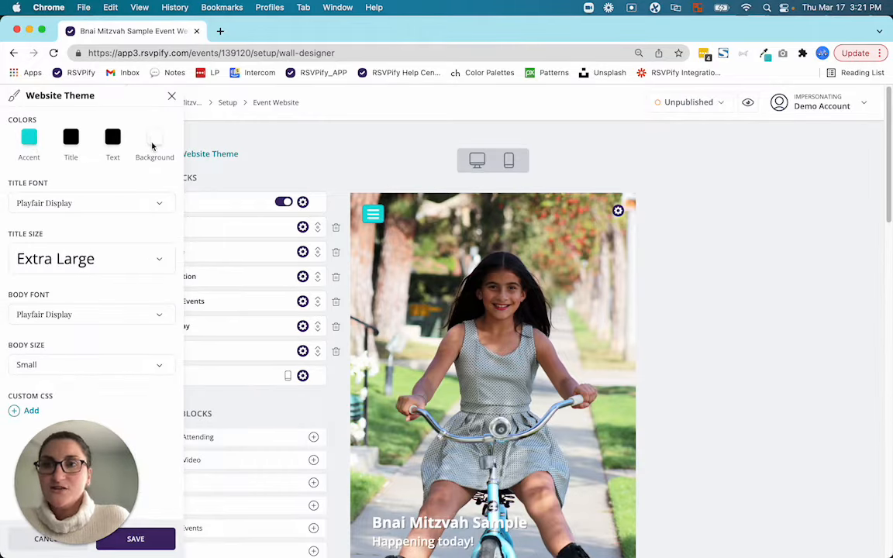
{"action": "left_click", "coordinate": [29, 138]}
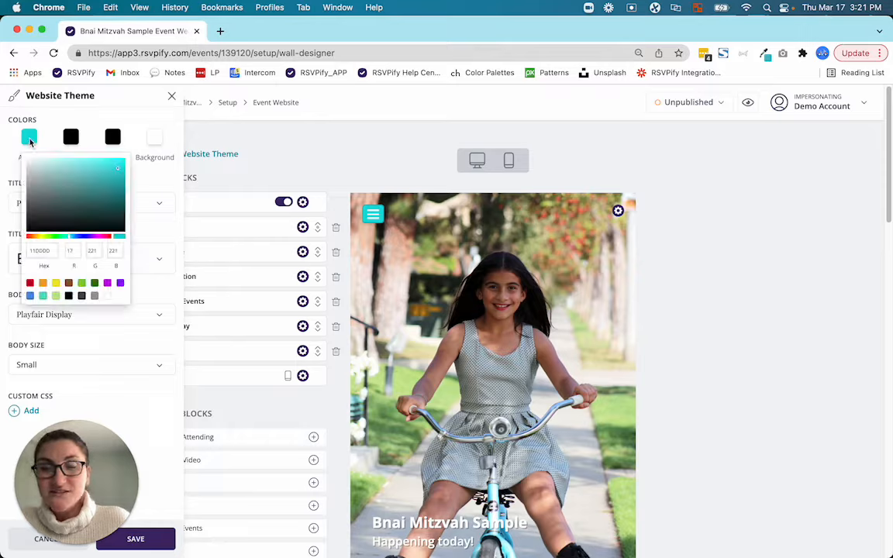
{"action": "mouse_move", "coordinate": [98, 211]}
{"action": "left_mouse_down"}
{"action": "mouse_move", "coordinate": [116, 200]}
{"action": "mouse_move", "coordinate": [76, 203]}
{"action": "mouse_move", "coordinate": [45, 192]}
{"action": "left_mouse_up"}
{"action": "left_click", "coordinate": [89, 211]}
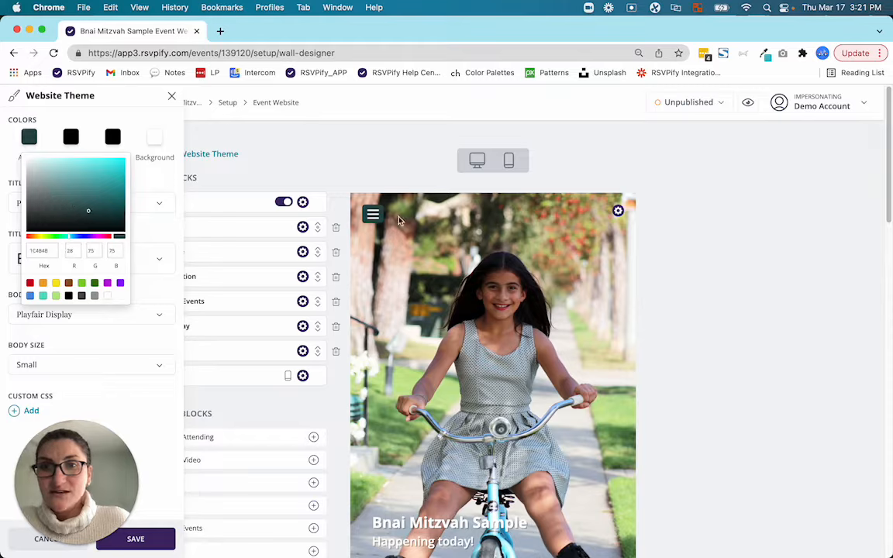
{"action": "left_click", "coordinate": [64, 169]}
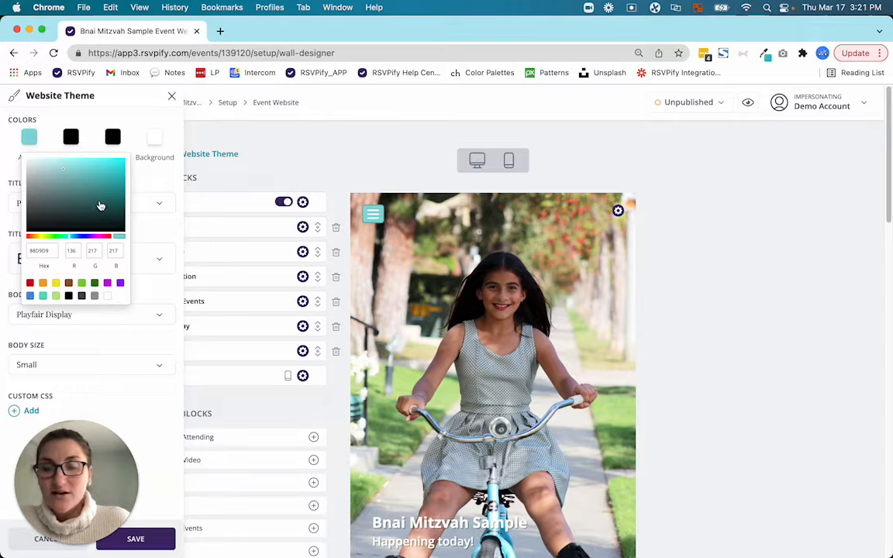
{"action": "left_click", "coordinate": [100, 206]}
{"action": "left_click", "coordinate": [108, 184]}
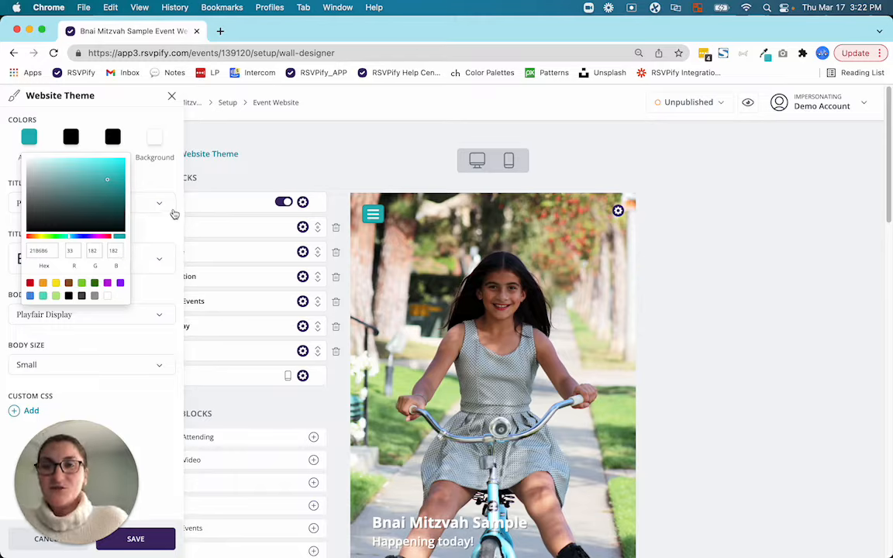
{"action": "left_click", "coordinate": [164, 181]}
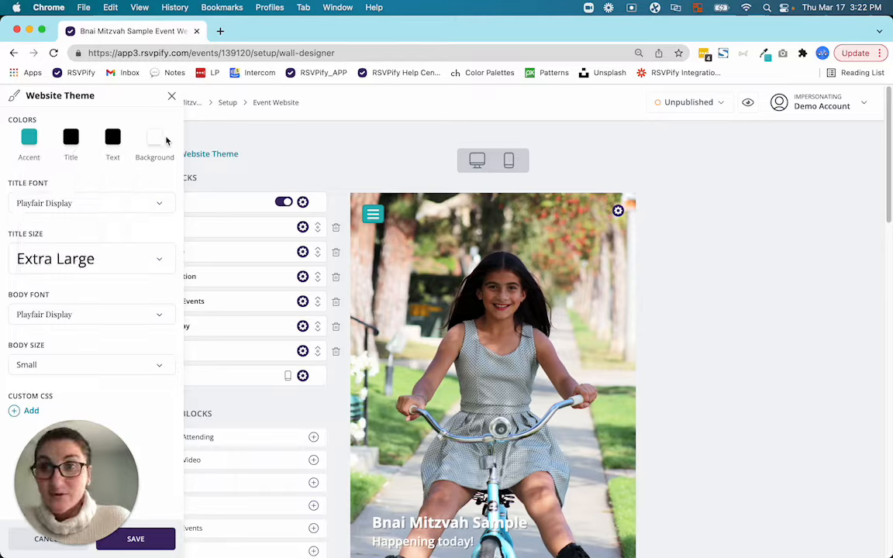
{"action": "left_click", "coordinate": [136, 539]}
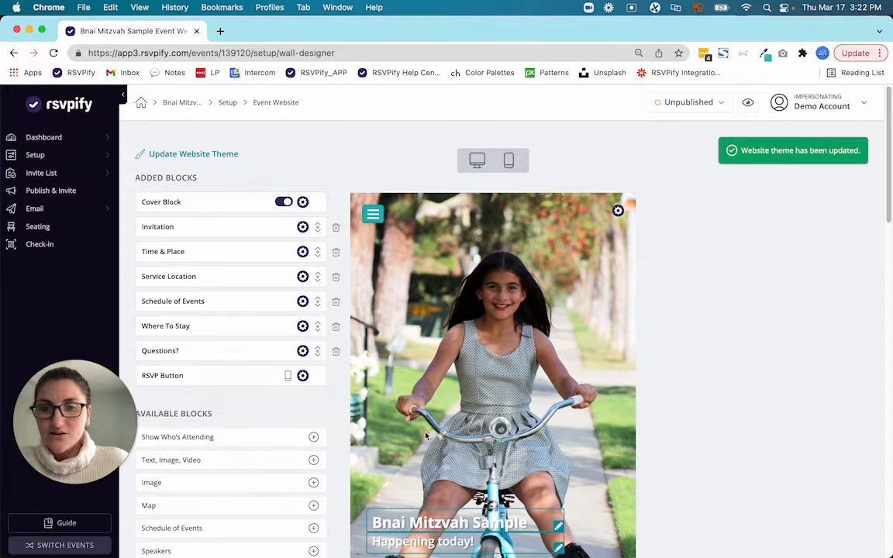
Step: Open the cover block's settings, review its image format, title and sub-title, and save the block
{"action": "scroll", "coordinate": [577, 401], "scroll_direction": "down", "scroll_amount": 3}
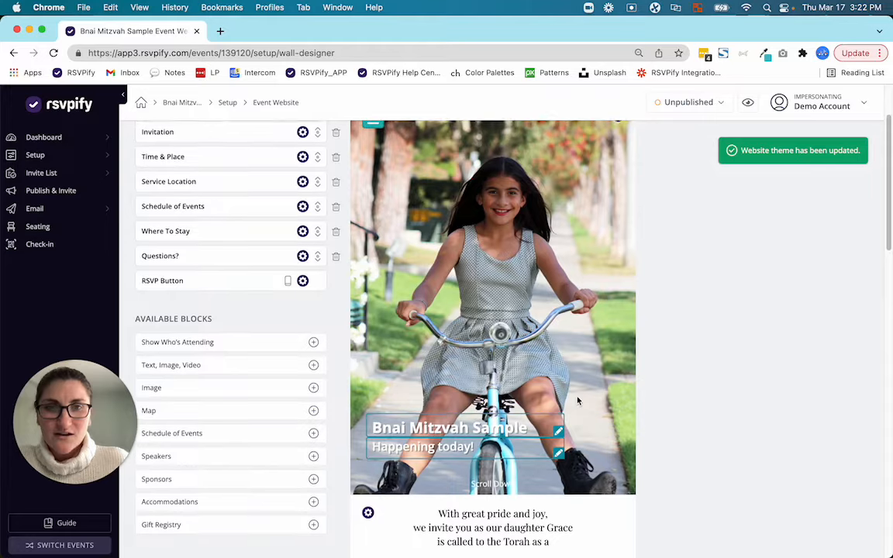
{"action": "scroll", "coordinate": [618, 146], "scroll_direction": "up", "scroll_amount": 1}
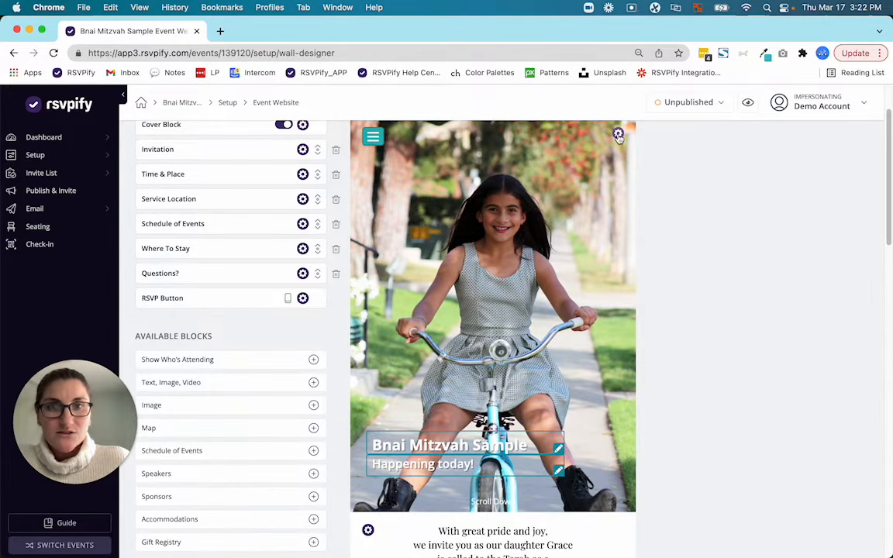
{"action": "left_click", "coordinate": [618, 133]}
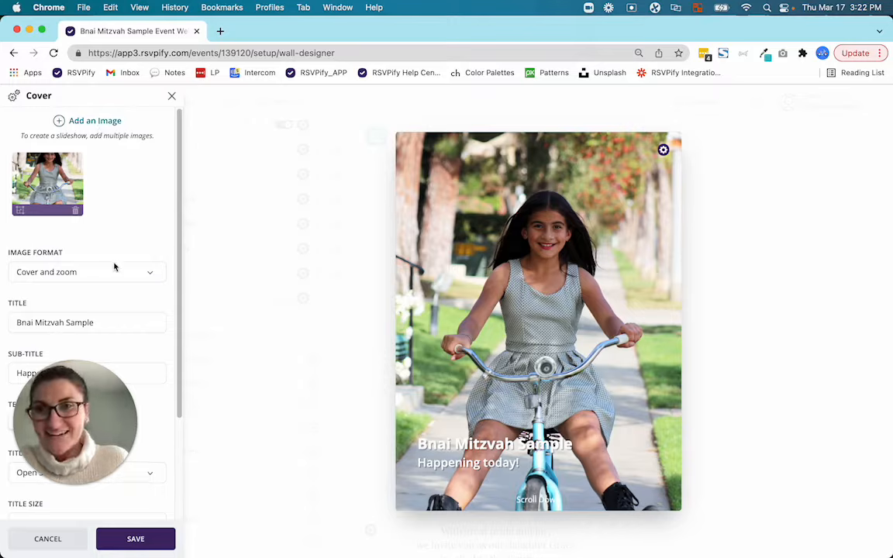
{"action": "left_click", "coordinate": [106, 322]}
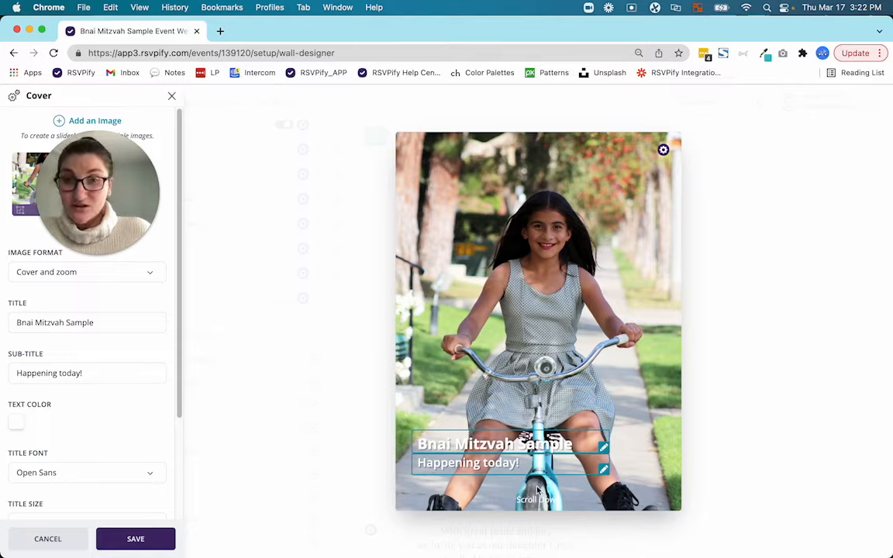
{"action": "left_click", "coordinate": [123, 539]}
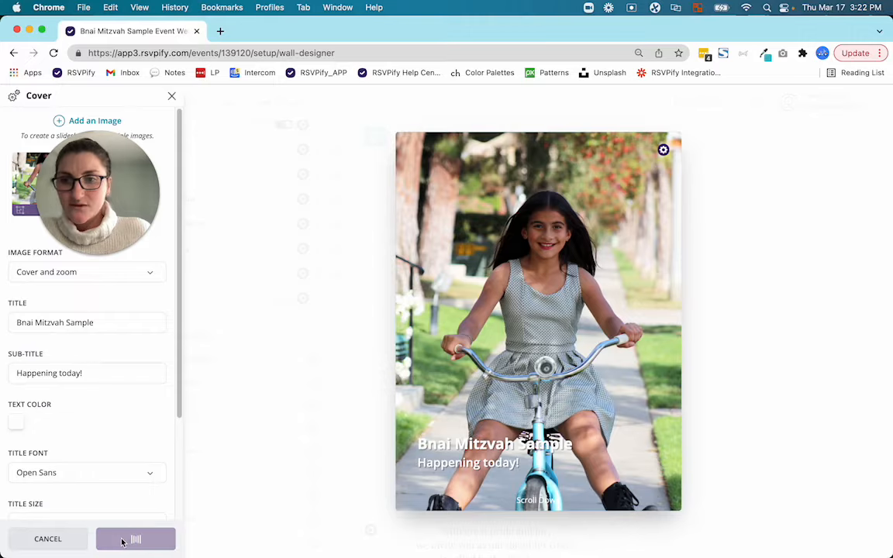
Step: Inspect the section title and body text in the Time & Place block's settings and close them
{"action": "scroll", "coordinate": [519, 365], "scroll_direction": "down", "scroll_amount": 5}
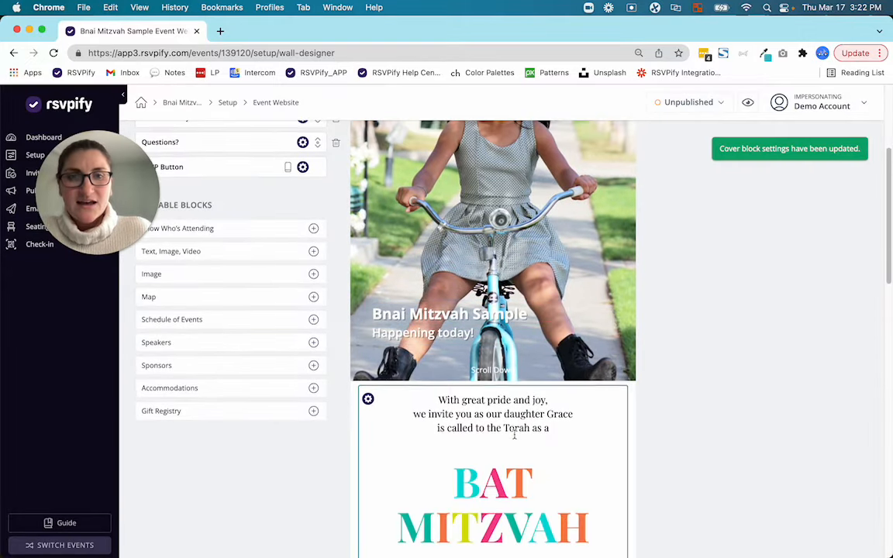
{"action": "left_click", "coordinate": [368, 400]}
{"action": "left_click_drag", "start_coordinate": [109, 172], "coordinate": [253, 122]}
{"action": "left_click", "coordinate": [75, 191]}
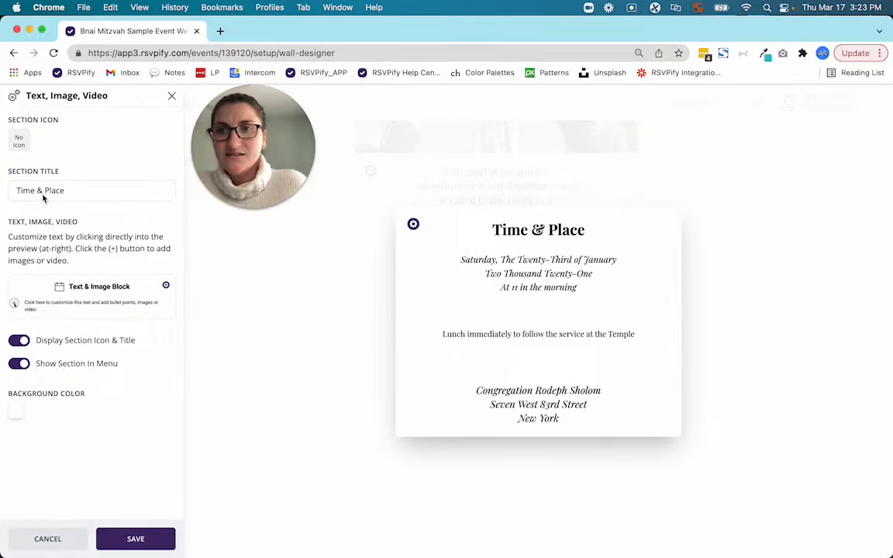
{"action": "left_click_drag", "start_coordinate": [71, 190], "coordinate": [16, 190]}
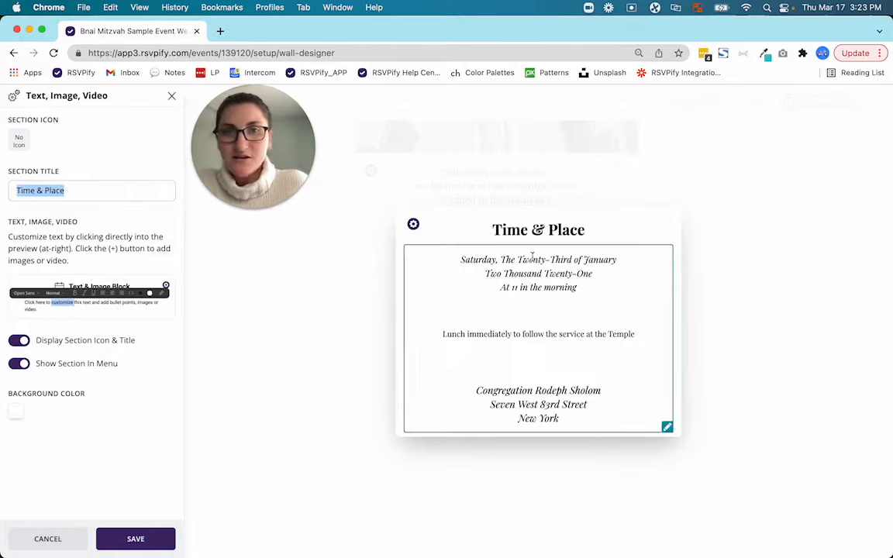
{"action": "left_click", "coordinate": [444, 259]}
{"action": "left_click_drag", "start_coordinate": [444, 259], "coordinate": [667, 428]}
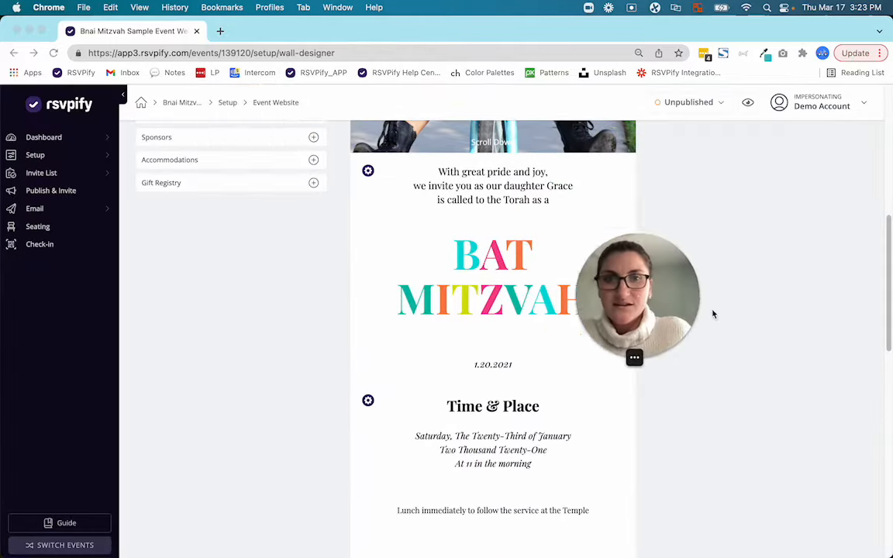
Step: Open the form theme in the Form Builder, check the background type options while keeping Image, and save the theme
{"action": "scroll", "coordinate": [184, 256], "scroll_direction": "up", "scroll_amount": 10}
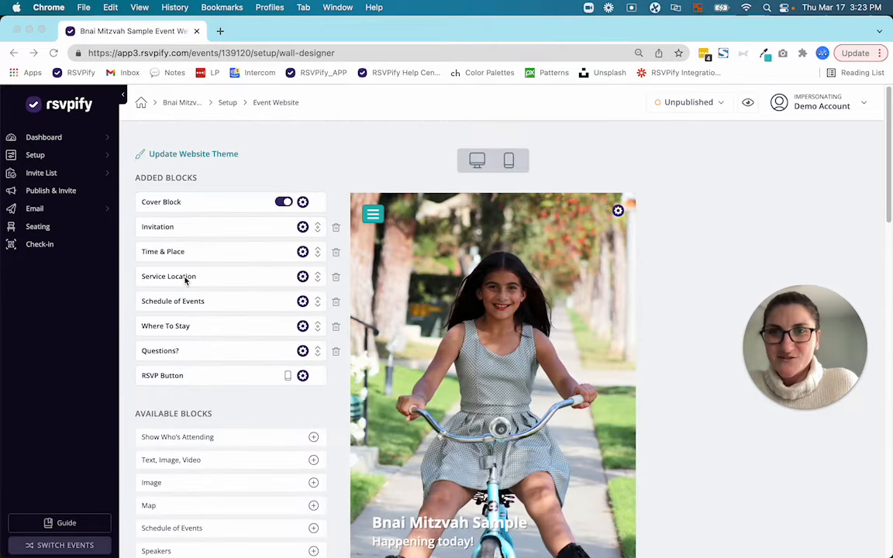
{"action": "left_click", "coordinate": [37, 156]}
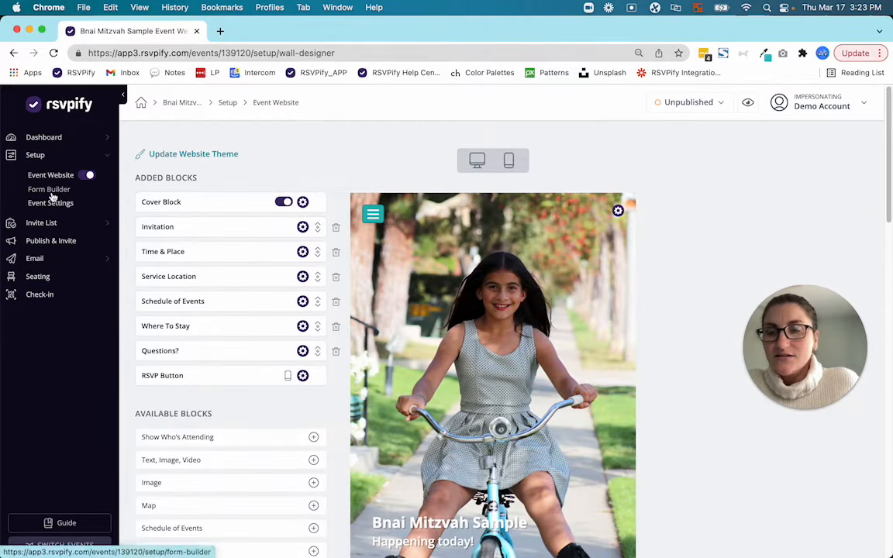
{"action": "left_click", "coordinate": [51, 192]}
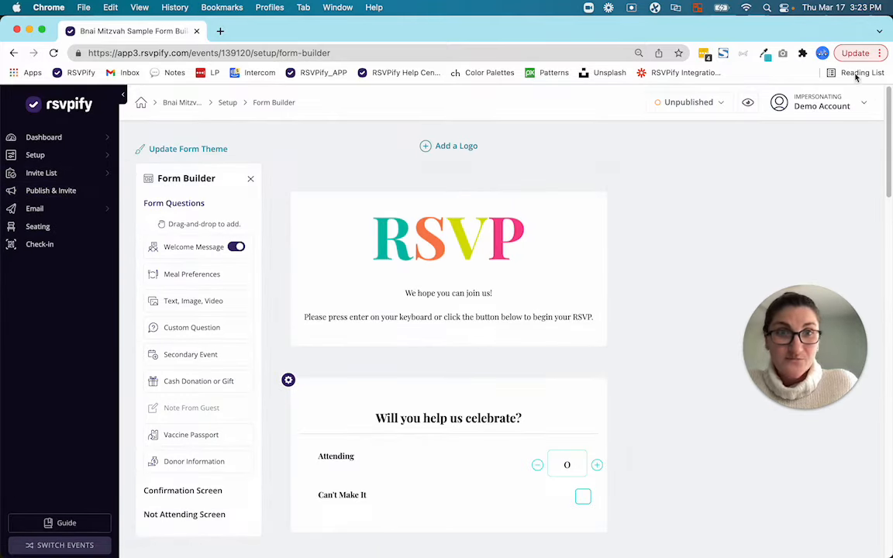
{"action": "left_click", "coordinate": [217, 152]}
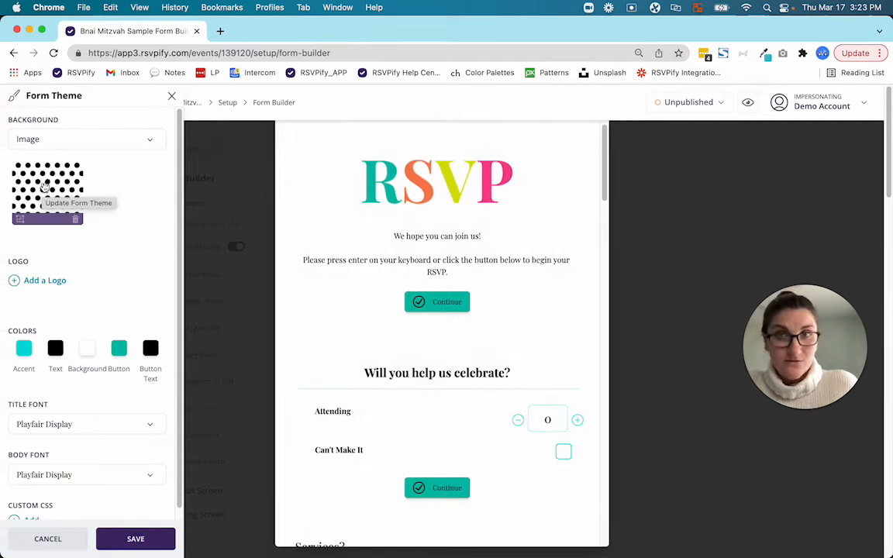
{"action": "left_click", "coordinate": [103, 144]}
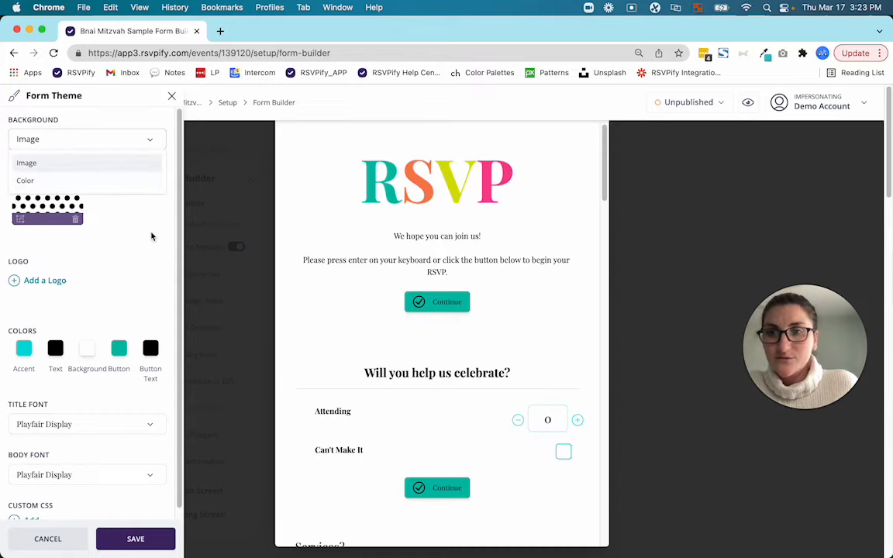
{"action": "left_click", "coordinate": [127, 231]}
{"action": "scroll", "coordinate": [109, 387], "scroll_direction": "down", "scroll_amount": 1}
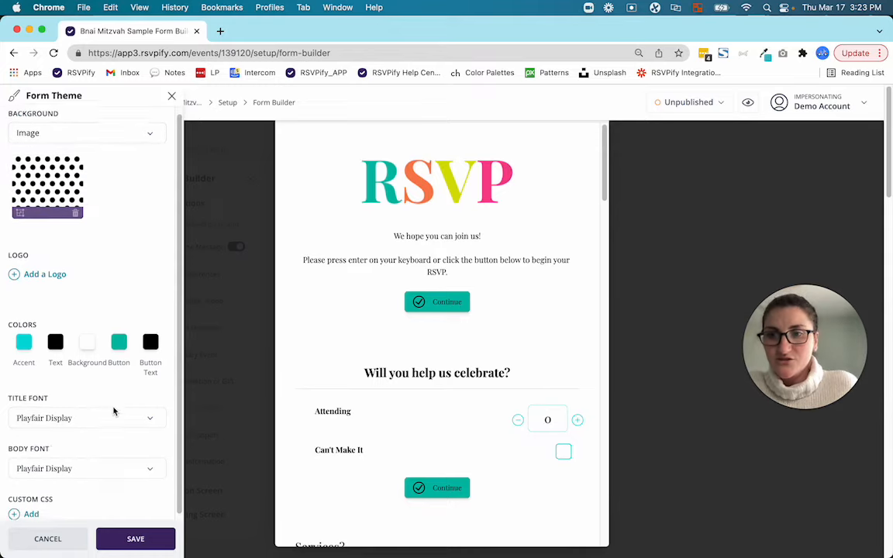
{"action": "left_click", "coordinate": [124, 541]}
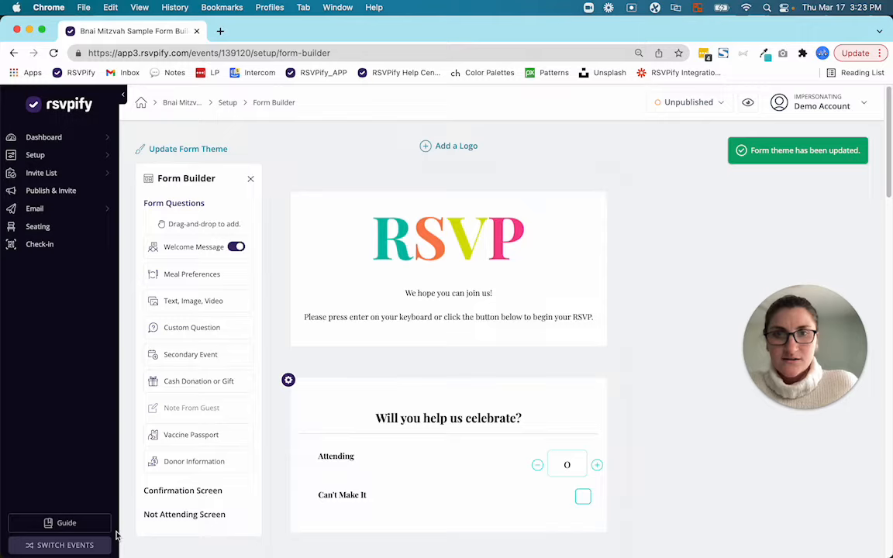
Step: Start a new email for the event and review its compose settings
{"action": "left_click", "coordinate": [42, 208]}
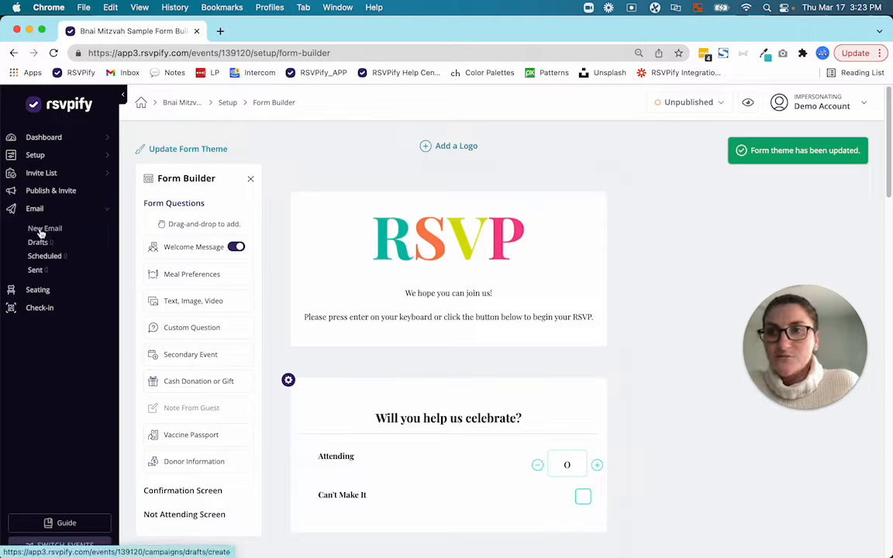
{"action": "left_click", "coordinate": [41, 231]}
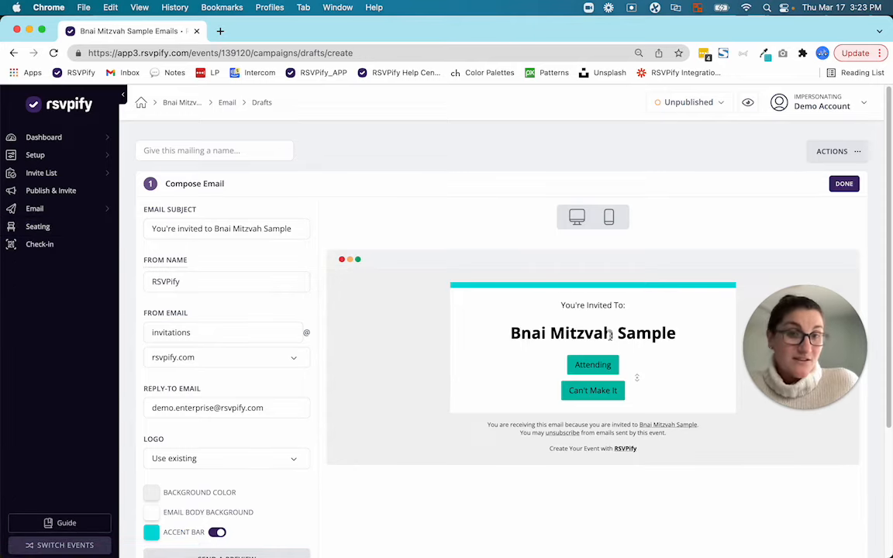
{"action": "scroll", "coordinate": [286, 452], "scroll_direction": "down", "scroll_amount": 3}
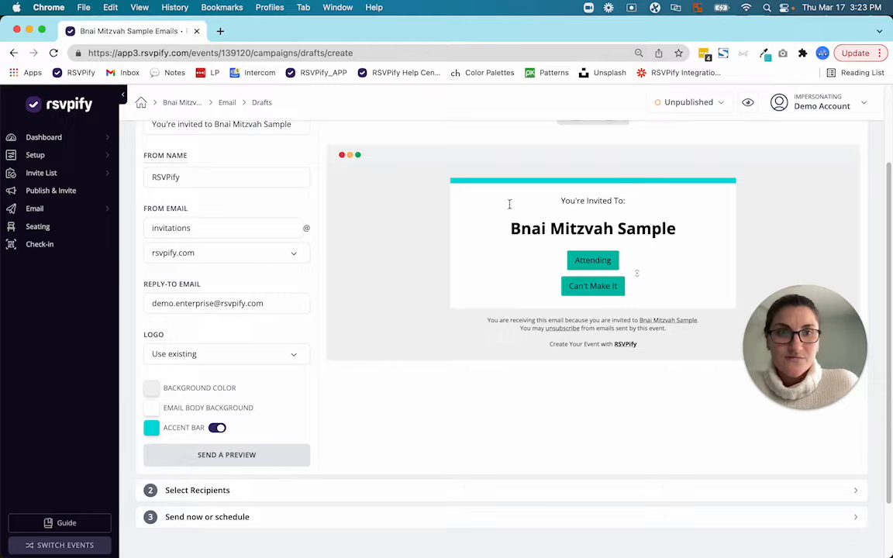
Step: Inspect the text formatting and insert options for the event title in the invitation email body
{"action": "mouse_move", "coordinate": [640, 260]}
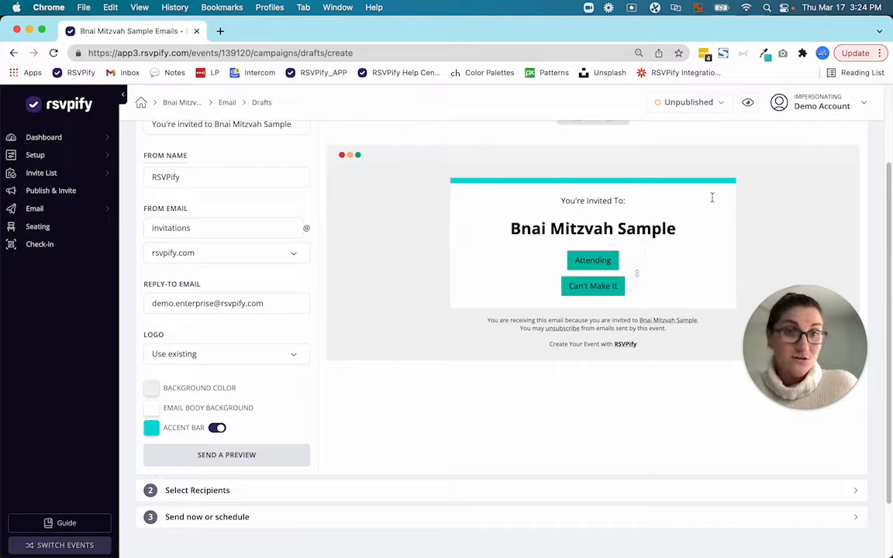
{"action": "left_click", "coordinate": [643, 214]}
{"action": "left_click_drag", "start_coordinate": [513, 227], "coordinate": [679, 226]}
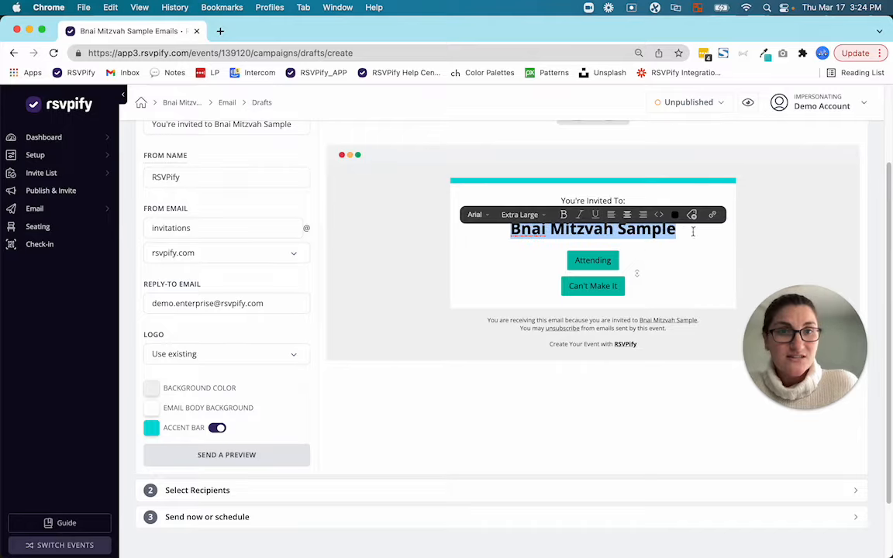
{"action": "left_click", "coordinate": [706, 246]}
{"action": "left_click", "coordinate": [733, 246]}
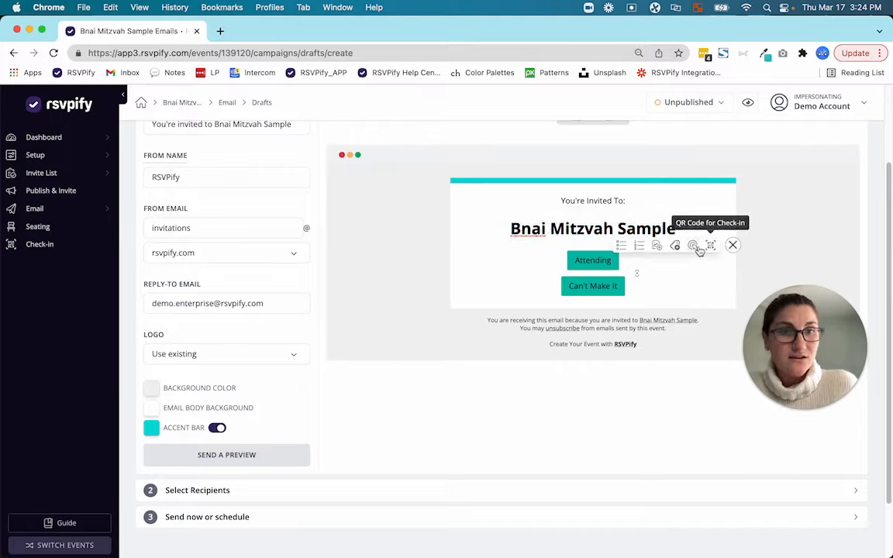
{"action": "left_click", "coordinate": [677, 208]}
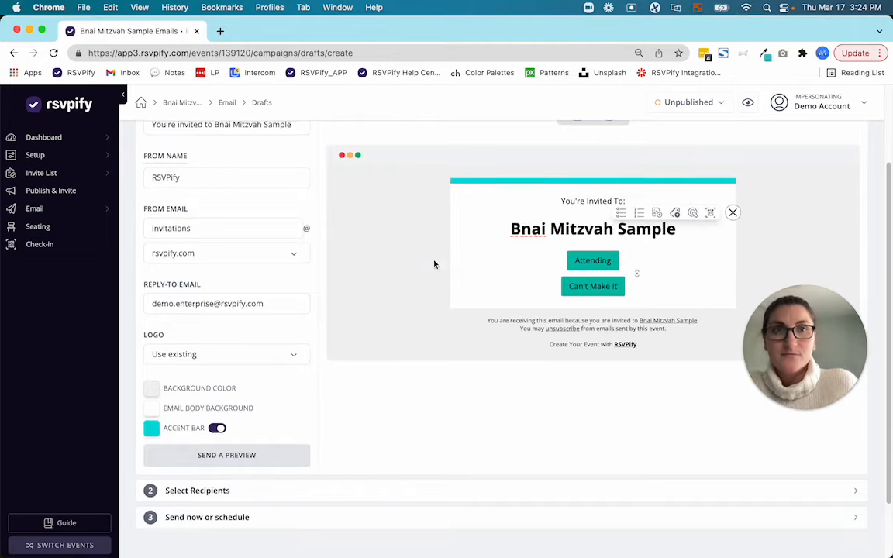
{"action": "scroll", "coordinate": [434, 262], "scroll_direction": "up", "scroll_amount": 3}
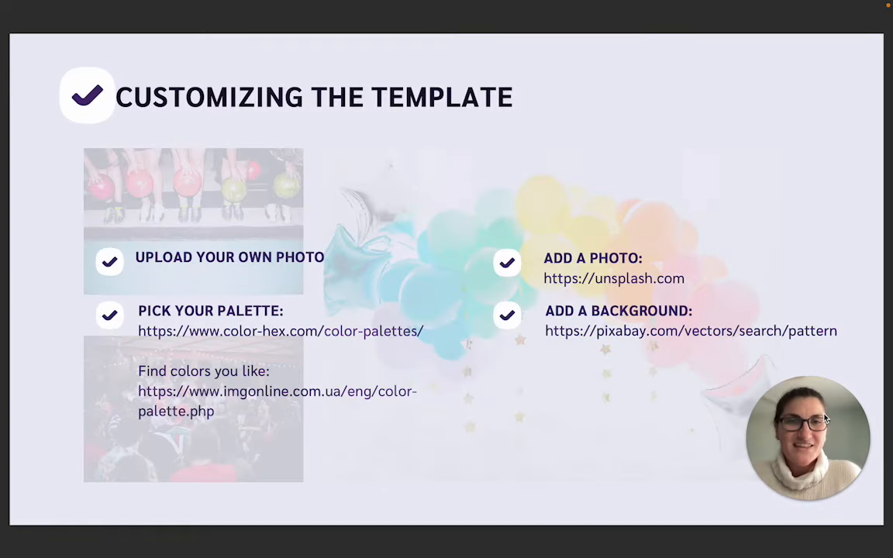
{"action": "mouse_move", "coordinate": [890, 288]}
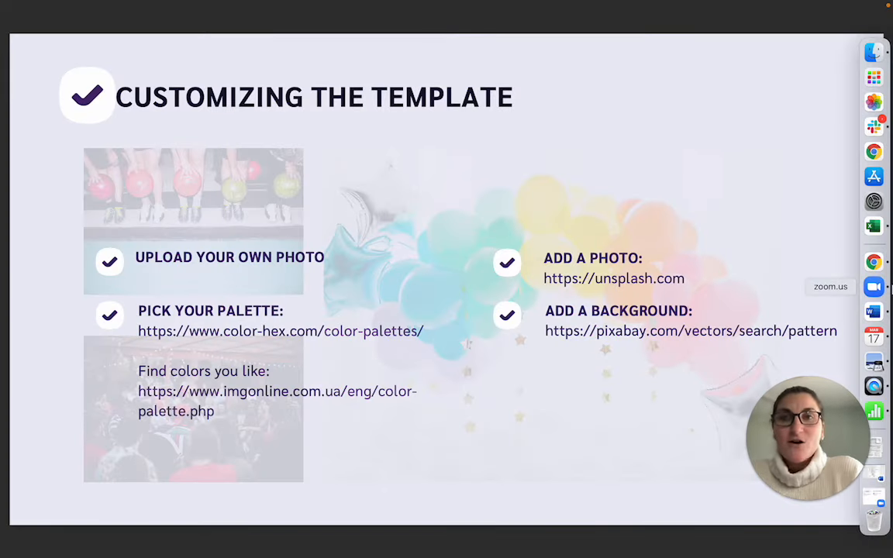